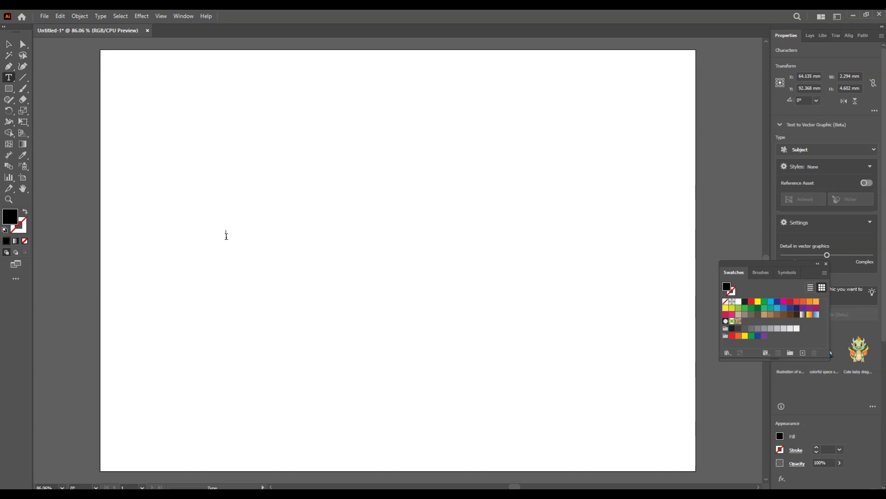
Enter the text BRANDED on the artboard, select it for formatting and close the Swatches panel
type("BRA")
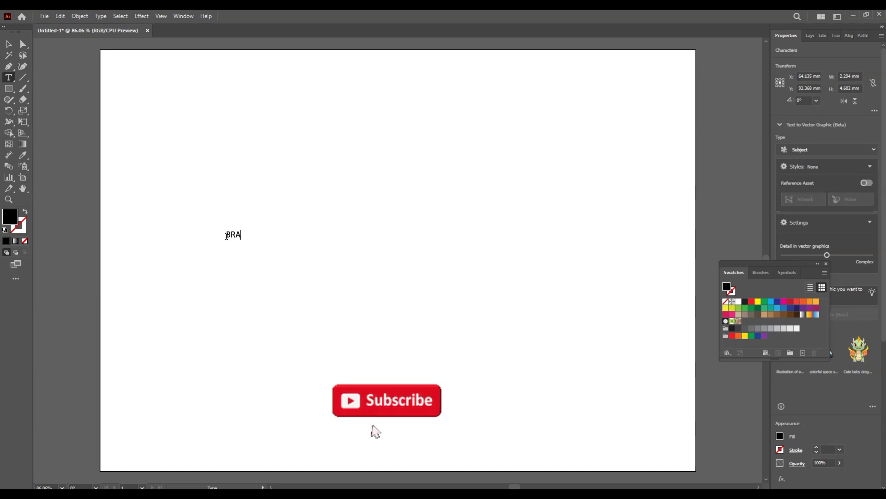
type("NDED")
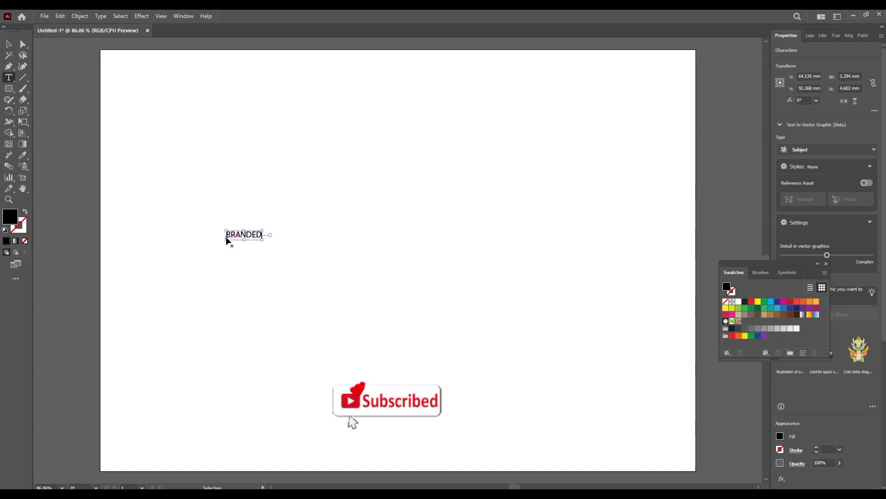
double_click(228, 235)
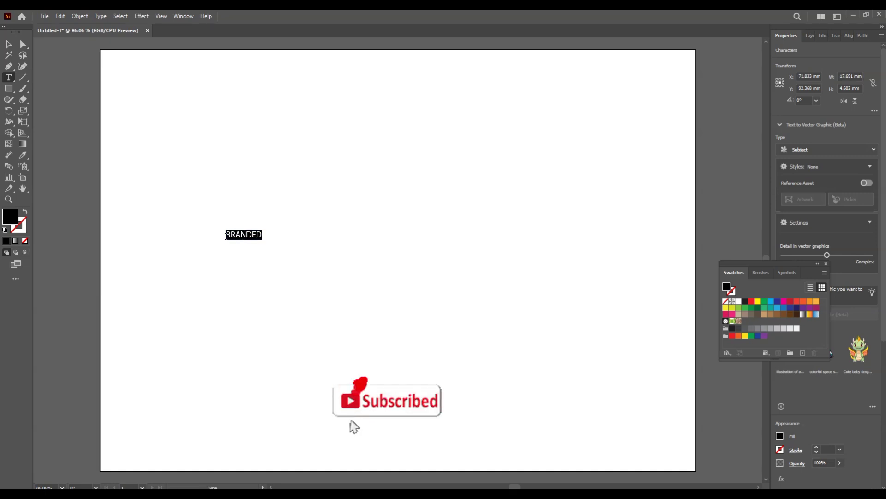
left_click(825, 263)
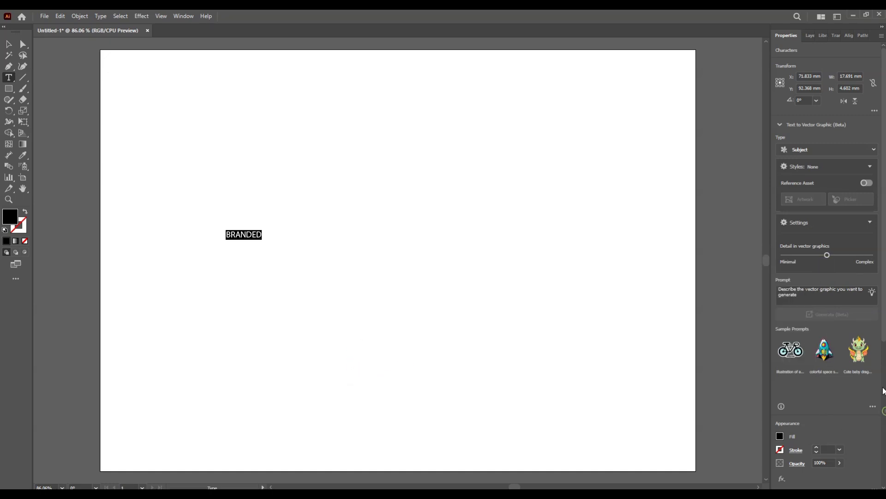
Change the font of the selected BRANDED text to Kelsi 1 fill
scroll(884, 345, "down", 4)
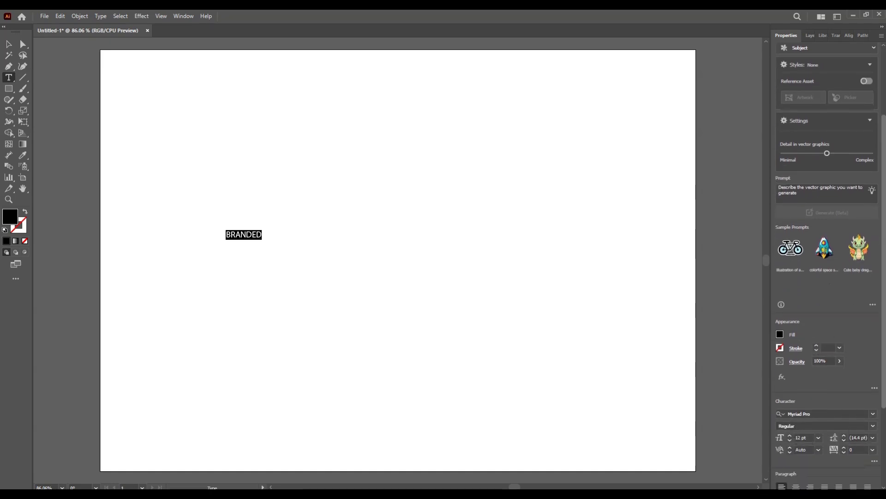
left_click(855, 413)
left_click(873, 415)
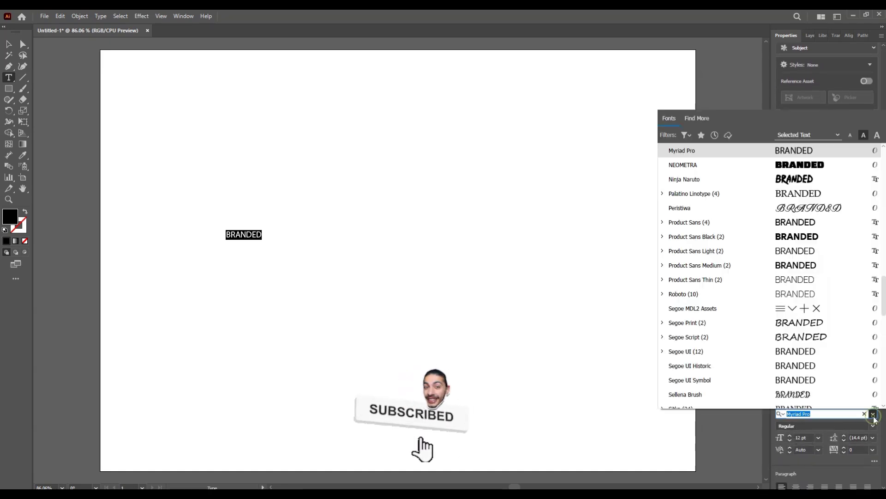
type("K")
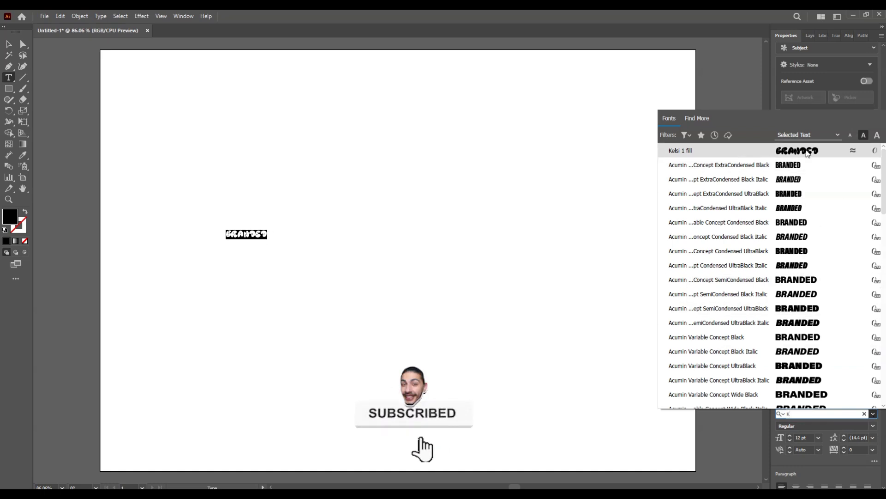
left_click(807, 152)
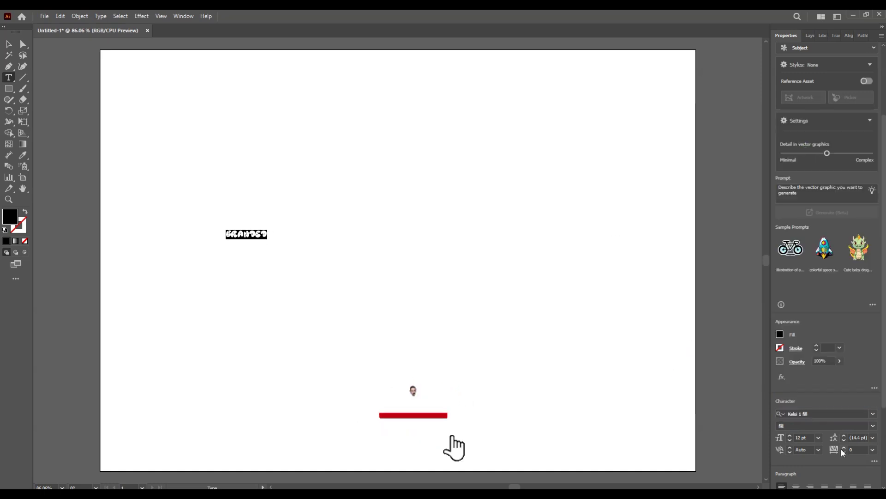
Increase the font size of the BRANDED text to 124 pt
left_click(818, 437)
left_click(821, 428)
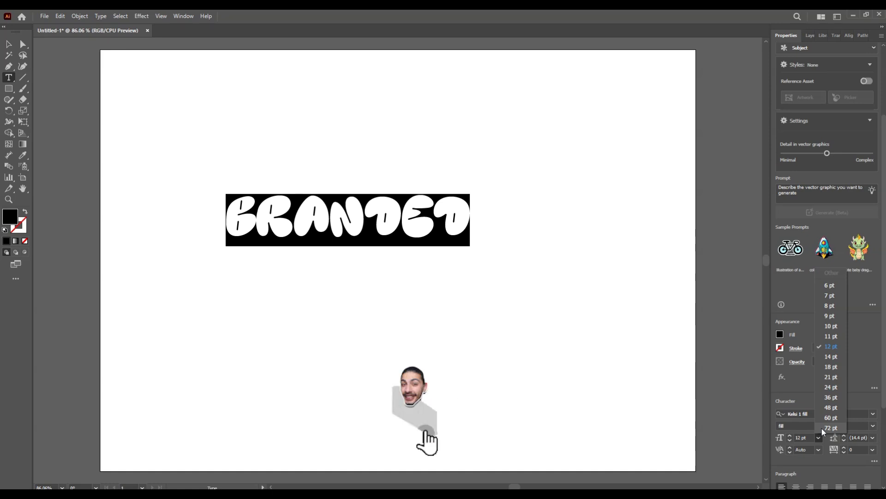
left_click(791, 436)
left_click_drag(790, 437, 791, 437)
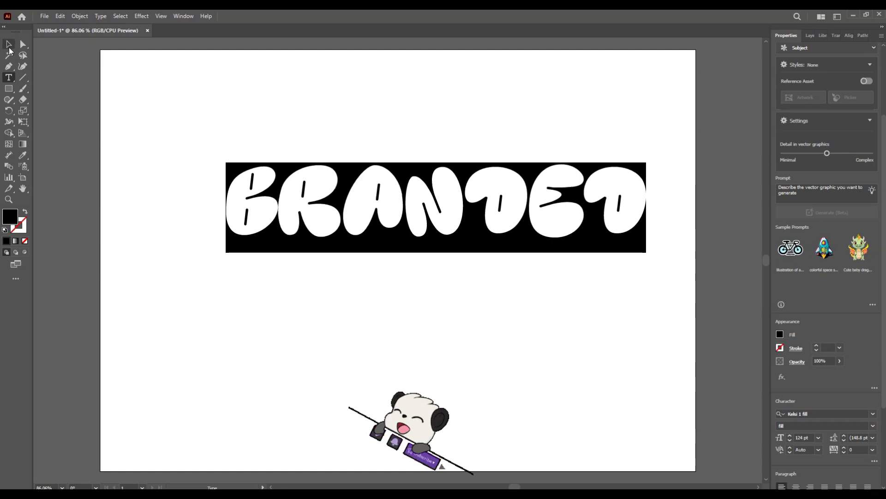
Stretch the BRANDED text wider and taller to about 189 pt and center it on the artboard
key("Escape")
left_click_drag(425, 221, 401, 274)
left_click(463, 322)
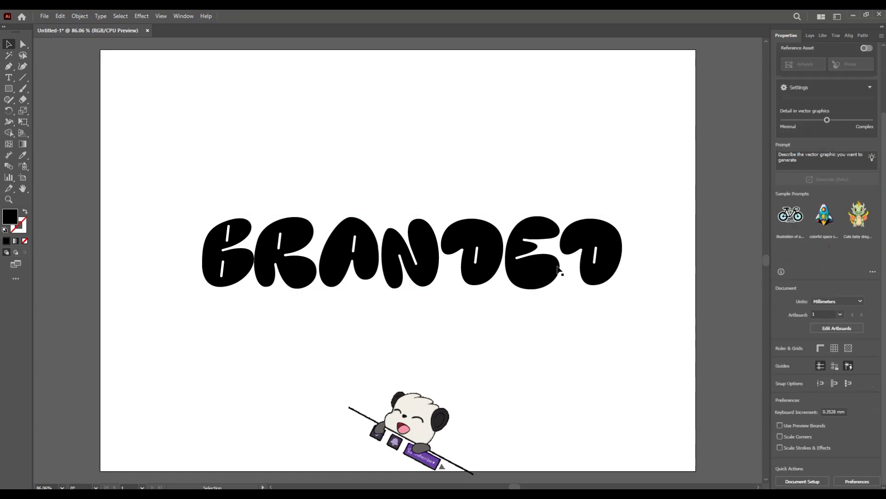
left_click(543, 274)
left_click_drag(622, 304, 662, 351)
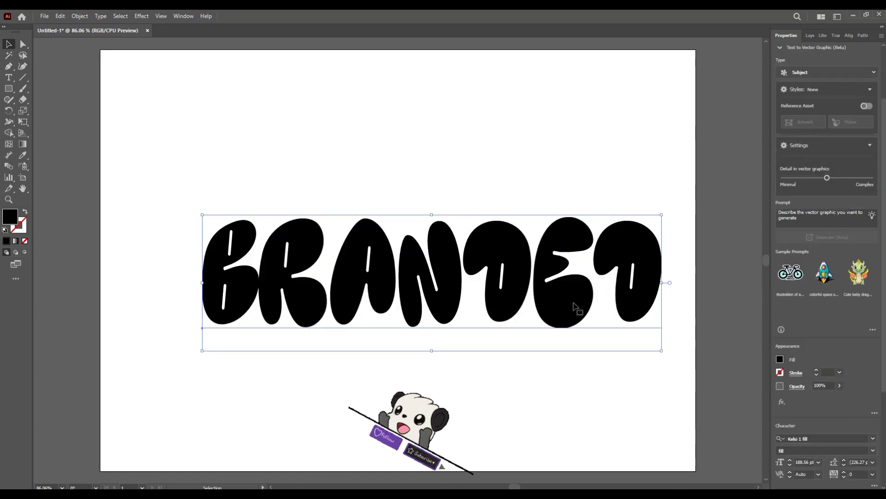
left_click_drag(566, 306, 527, 275)
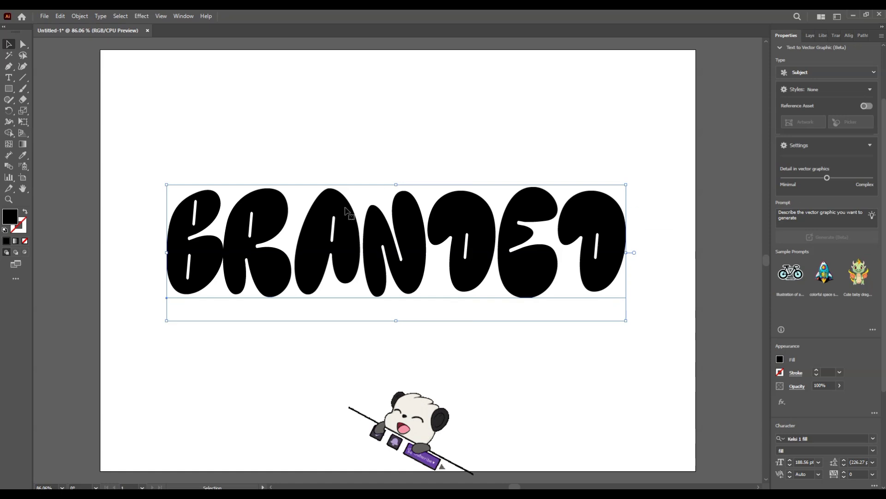
Change the fill color of the BRANDED text to bright pink, hex F91974
double_click(10, 220)
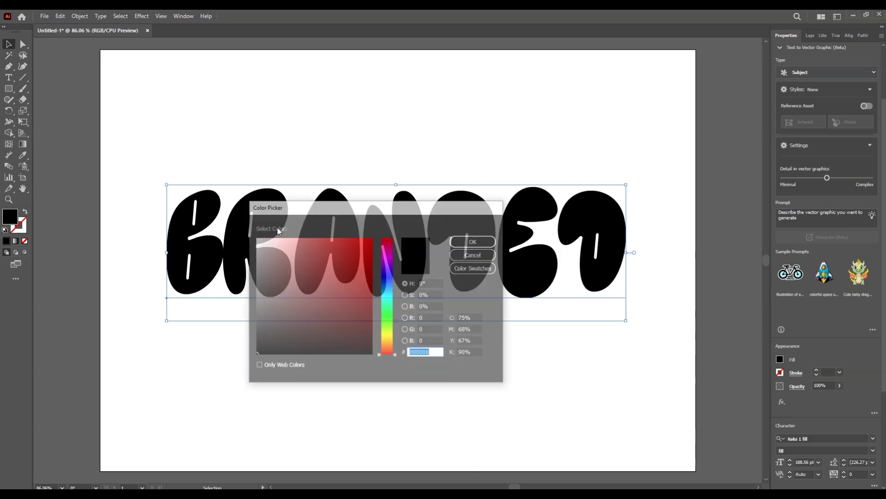
left_click(378, 243)
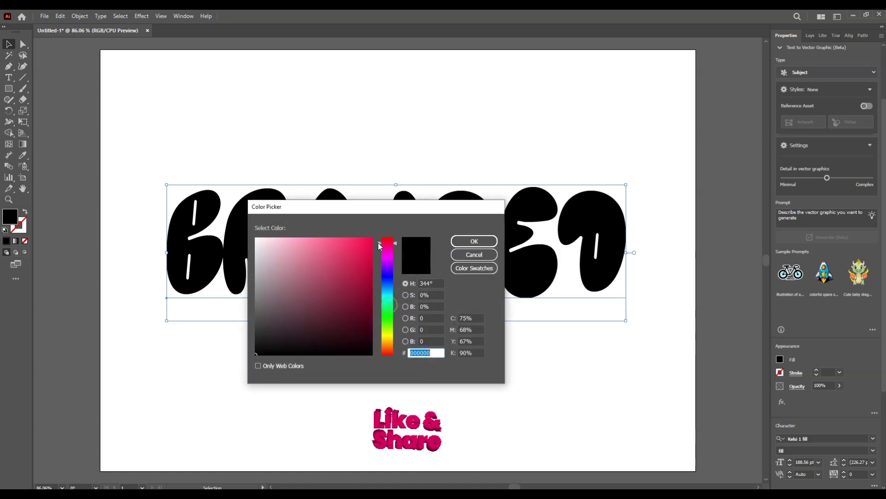
left_click(361, 240)
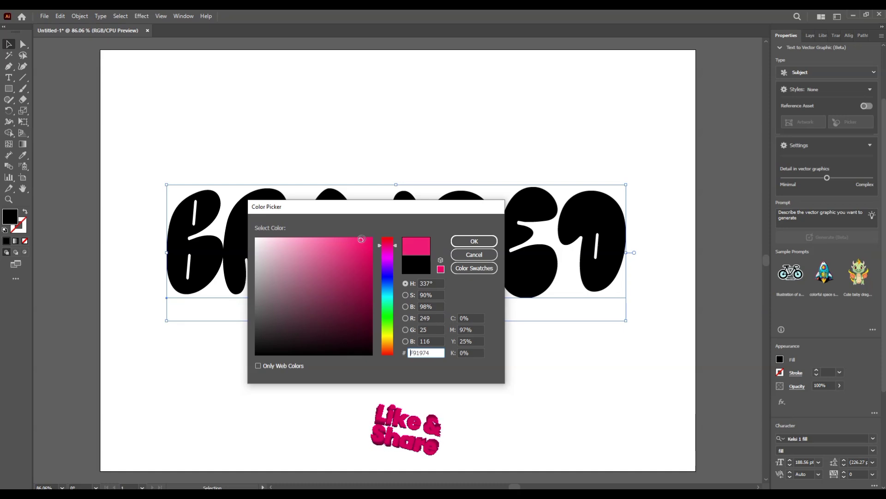
left_click(487, 241)
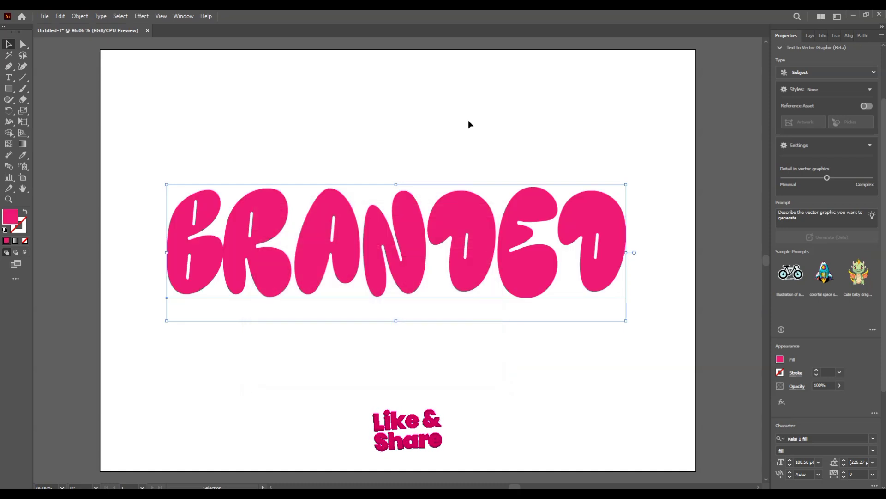
Apply the Inflate 3D type from 3D and Materials to the BRANDED text
left_click(183, 16)
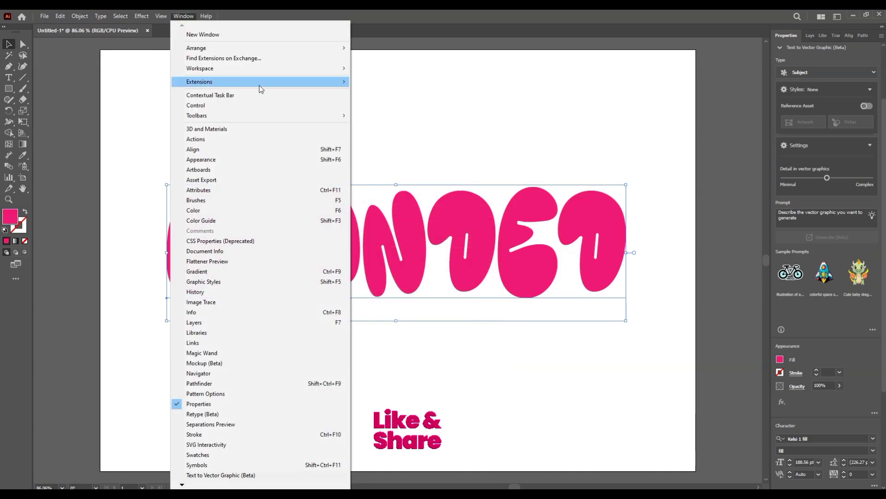
key("Escape")
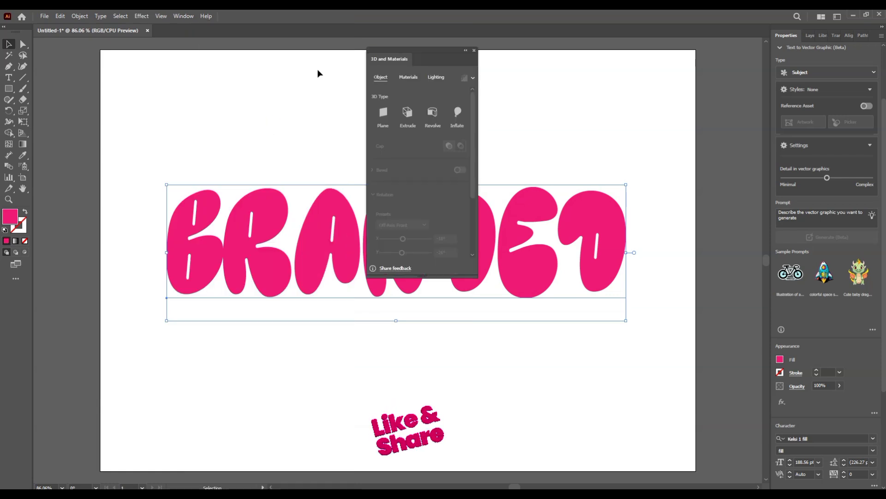
left_click_drag(422, 57, 700, 160)
left_click(728, 212)
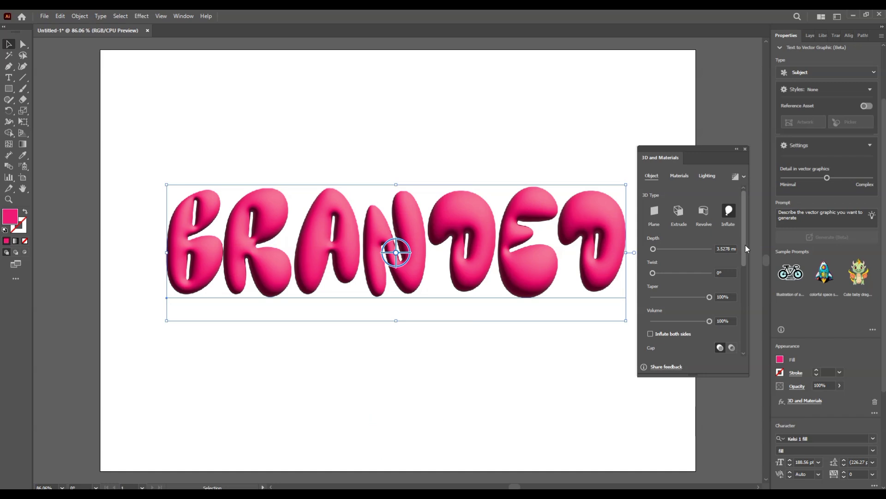
left_click_drag(744, 245, 746, 303)
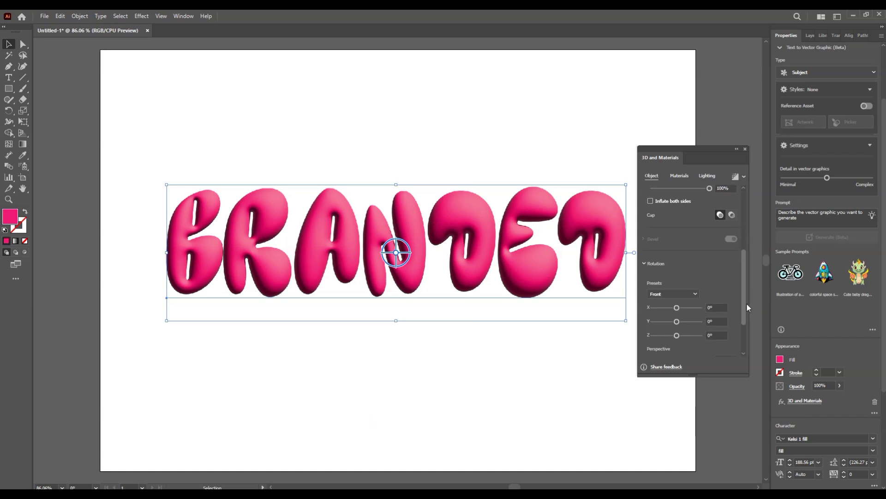
Set the 3D material's roughness to 0.29 and metallic to 0.28, and render the text with ray tracing
left_click(679, 178)
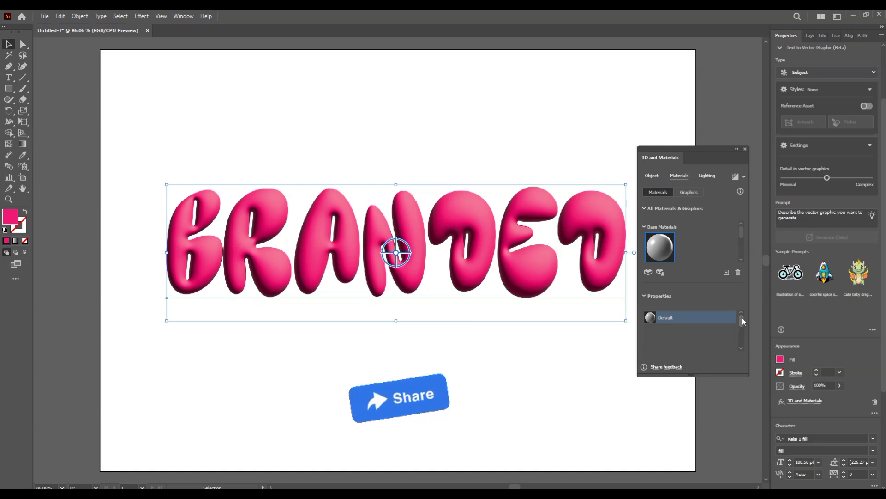
left_click_drag(743, 317, 743, 337)
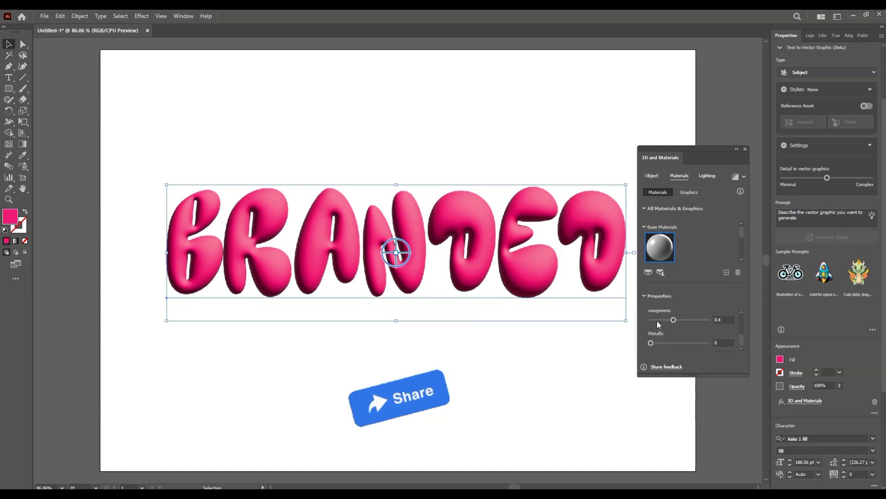
left_click(653, 342)
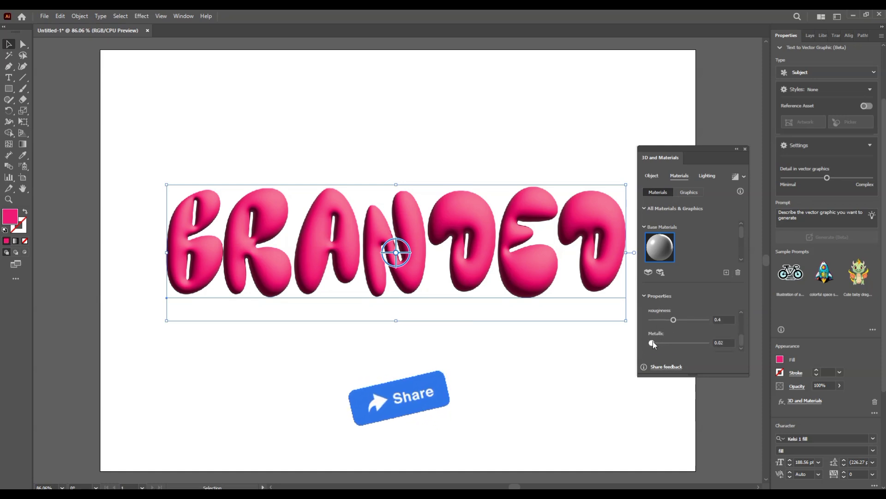
left_click(662, 343)
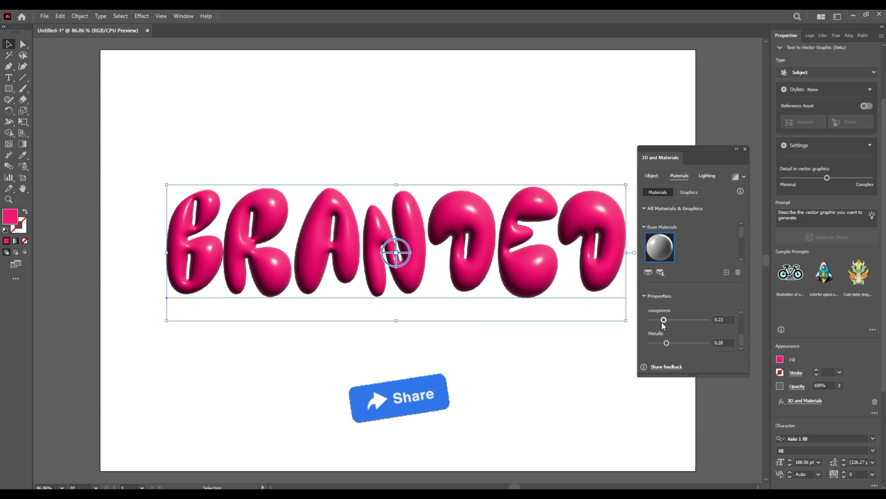
left_click_drag(665, 321, 667, 320)
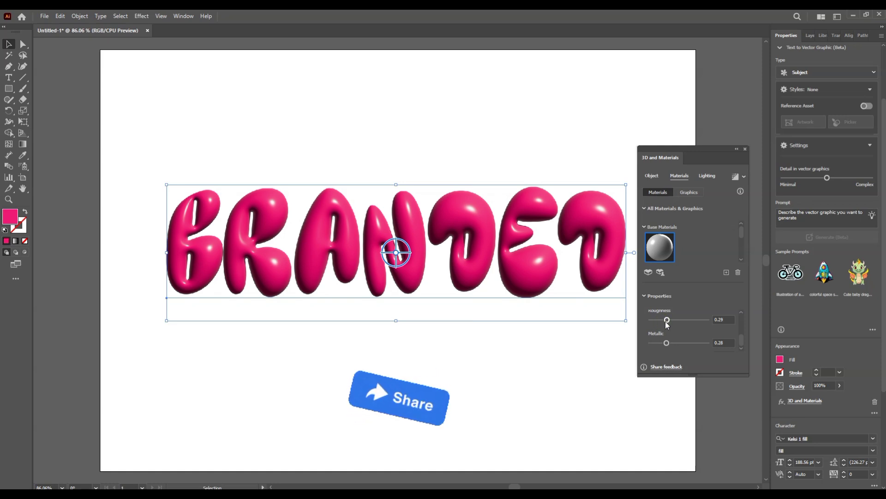
left_click(735, 176)
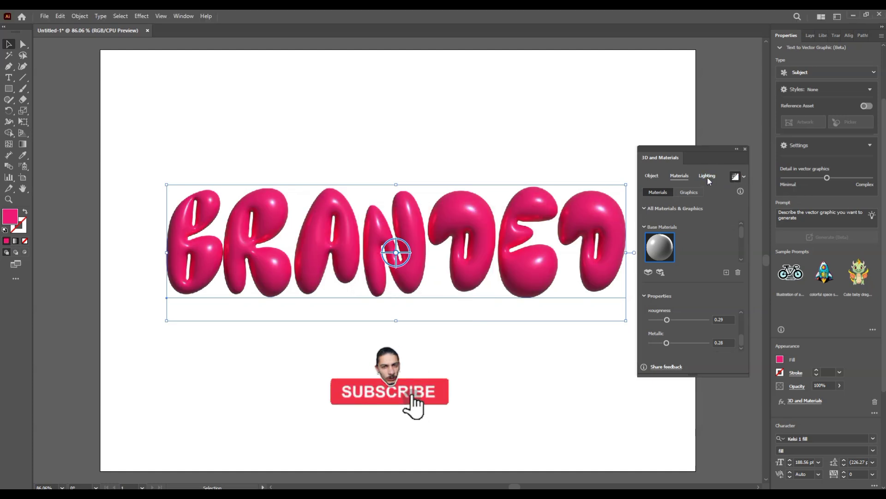
Reposition Light 1 to the lower middle of the lighting sphere so the text is lit from below
left_click(708, 178)
left_click_drag(699, 258, 697, 262)
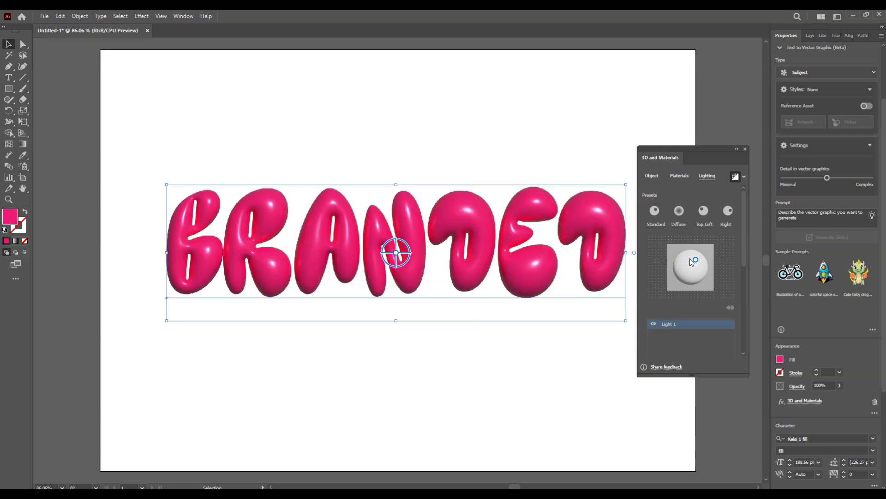
left_click_drag(697, 263, 688, 263)
left_click(684, 267)
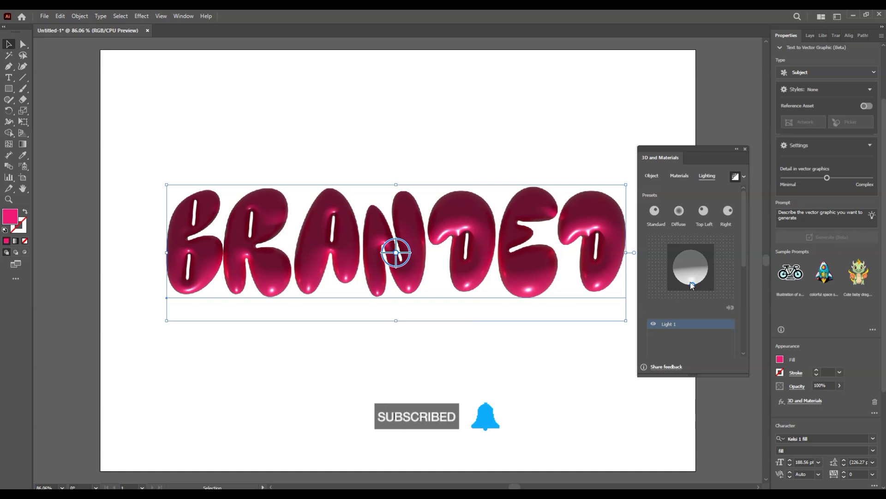
left_click_drag(694, 287, 695, 264)
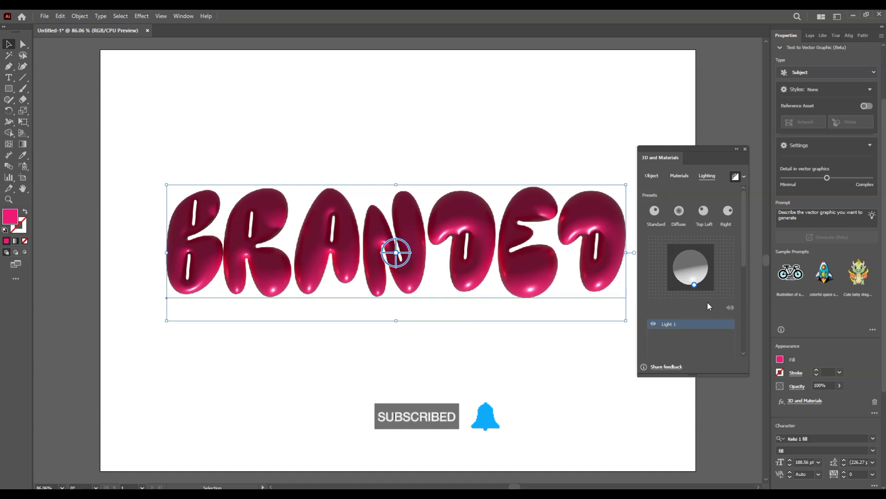
left_click_drag(697, 285, 696, 263)
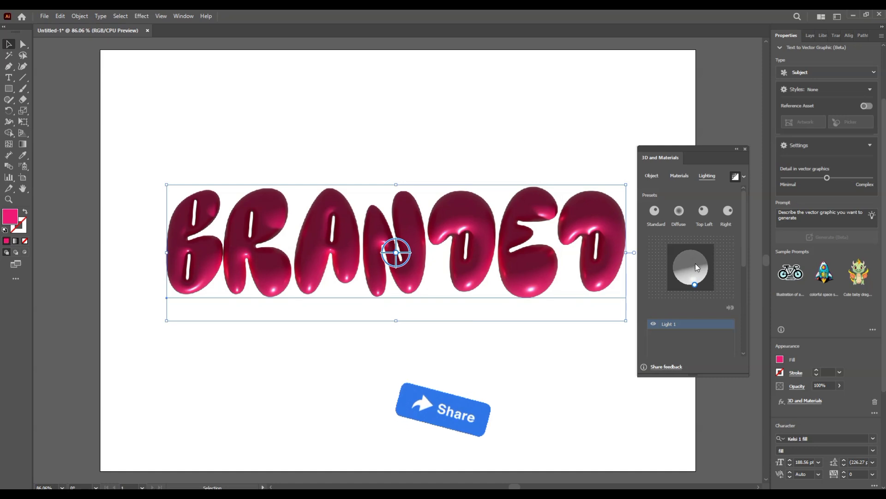
left_click_drag(696, 284, 692, 280)
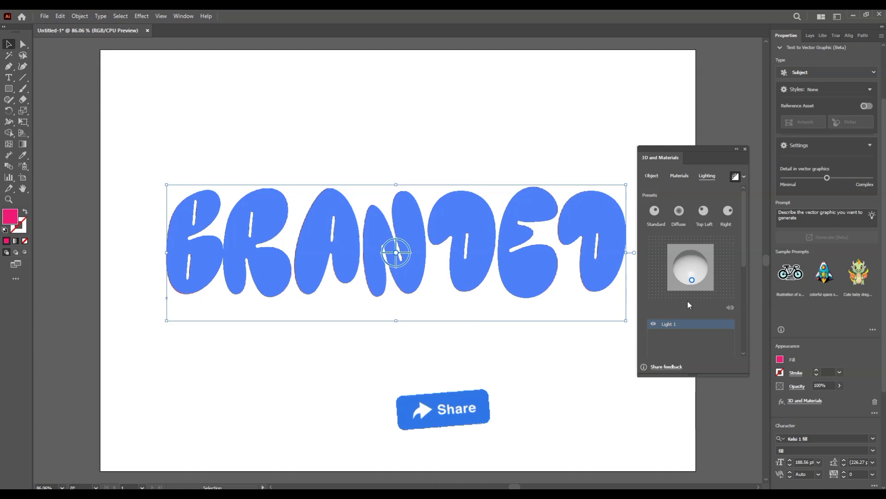
Shorten the inflated text to BRAND and move it about 33 mm right and 5 mm down
left_click(574, 356)
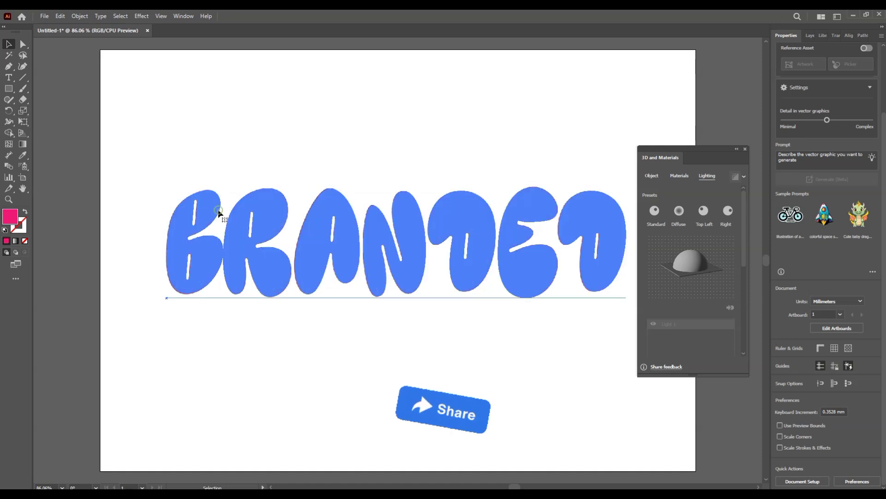
left_click(453, 283)
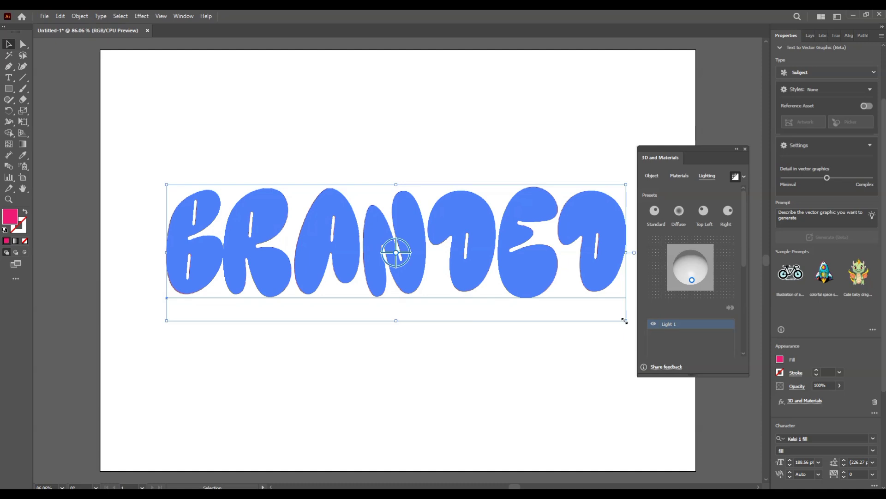
key("t")
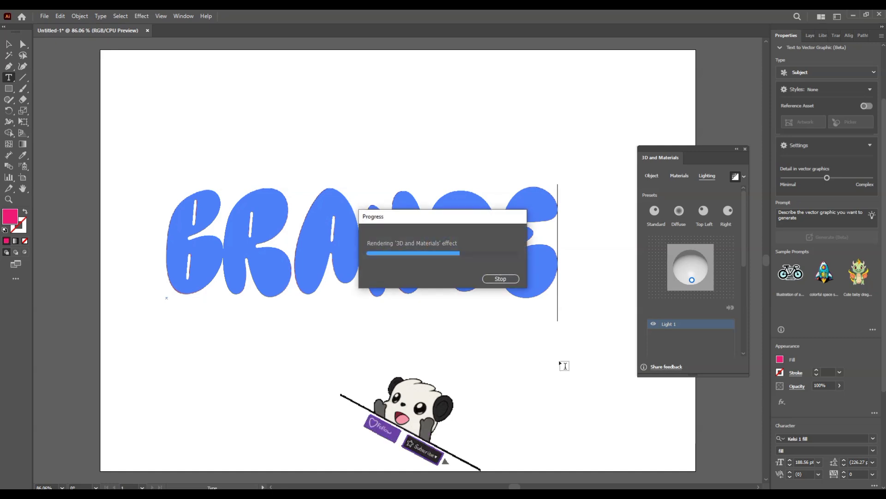
key("Escape")
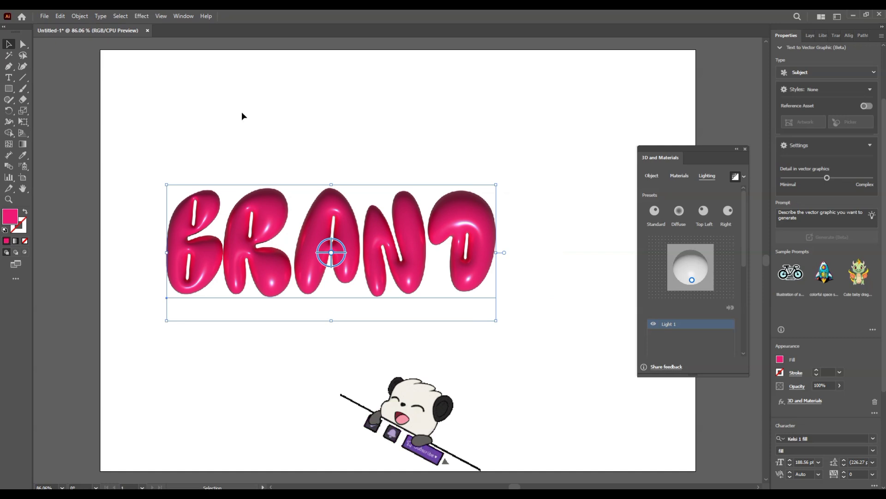
left_click_drag(381, 225, 449, 236)
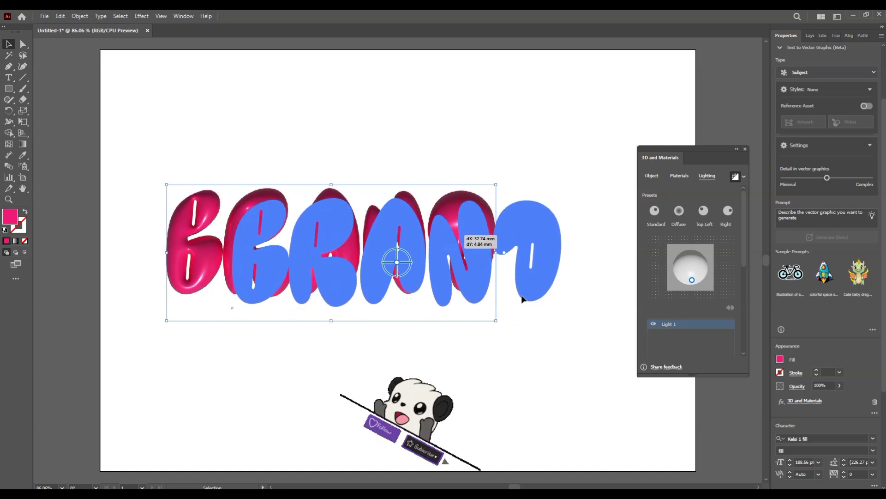